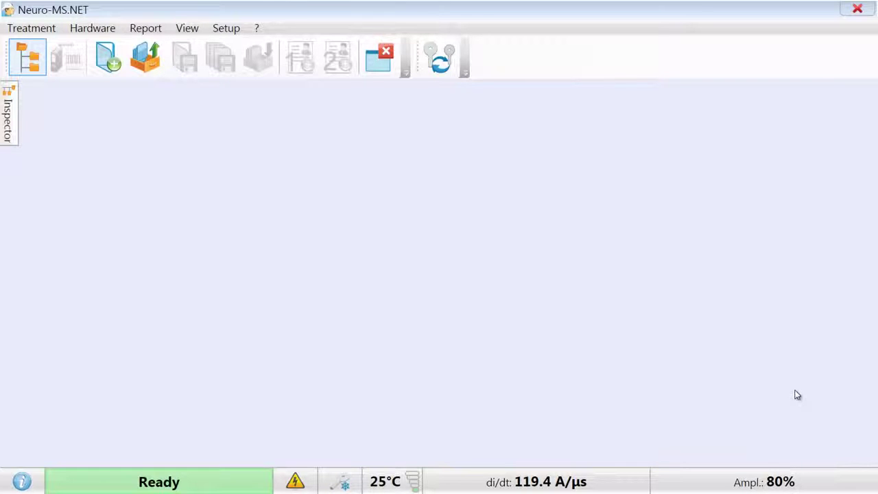
- Start a new treatment, enter the patient's surname and birth date, and bring up the course template list
{"action": "left_click", "coordinate": [106, 58]}
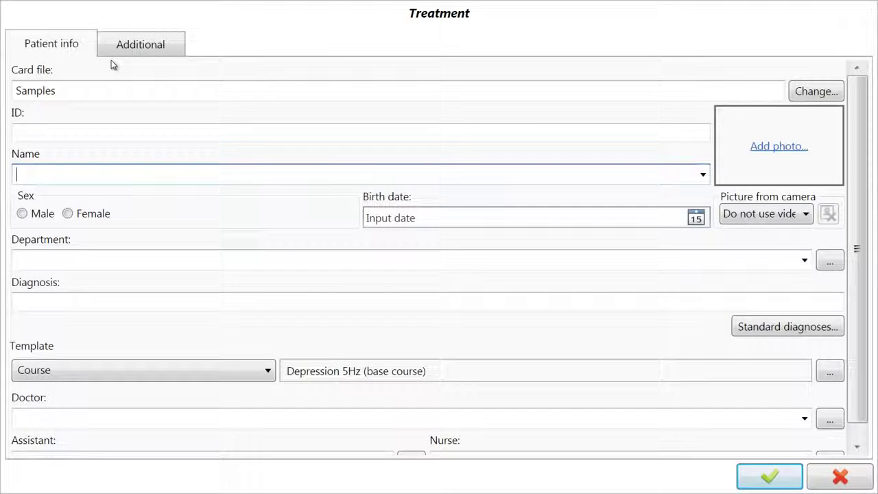
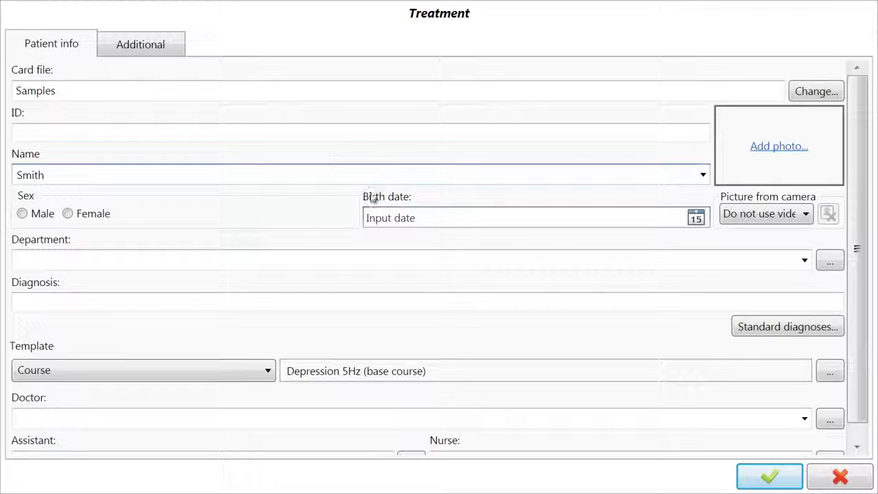
{"action": "left_click", "coordinate": [473, 220]}
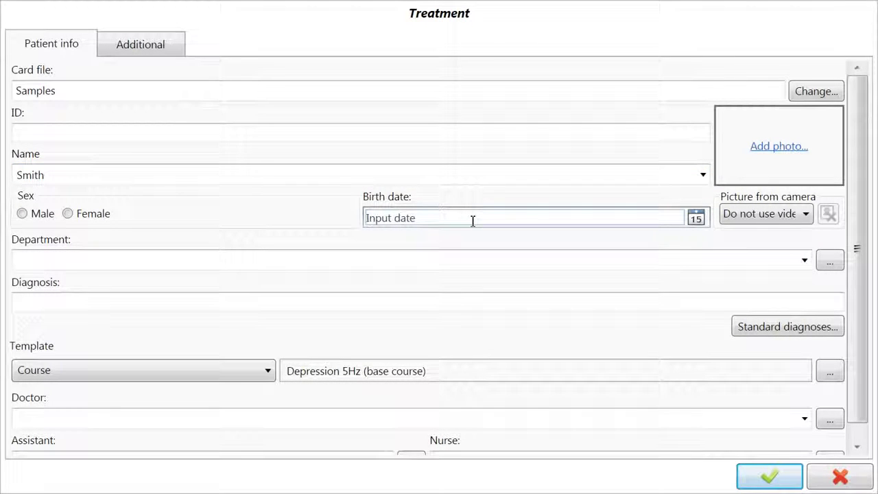
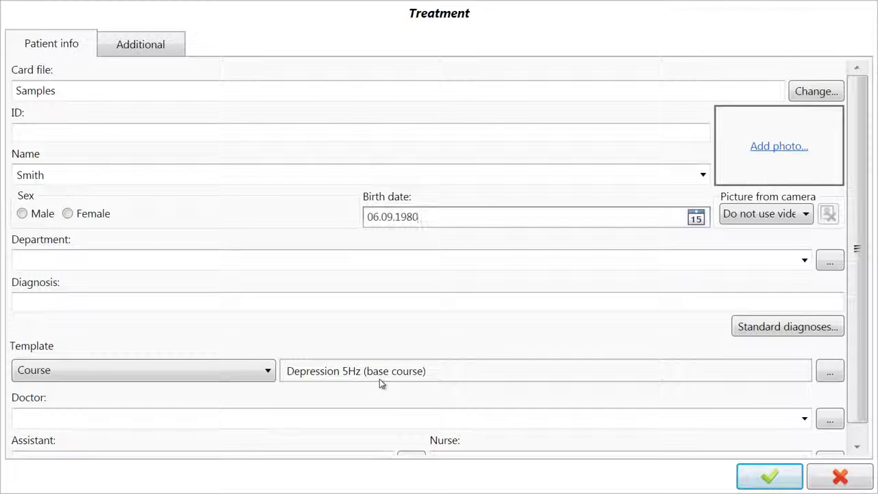
{"action": "left_click", "coordinate": [831, 370]}
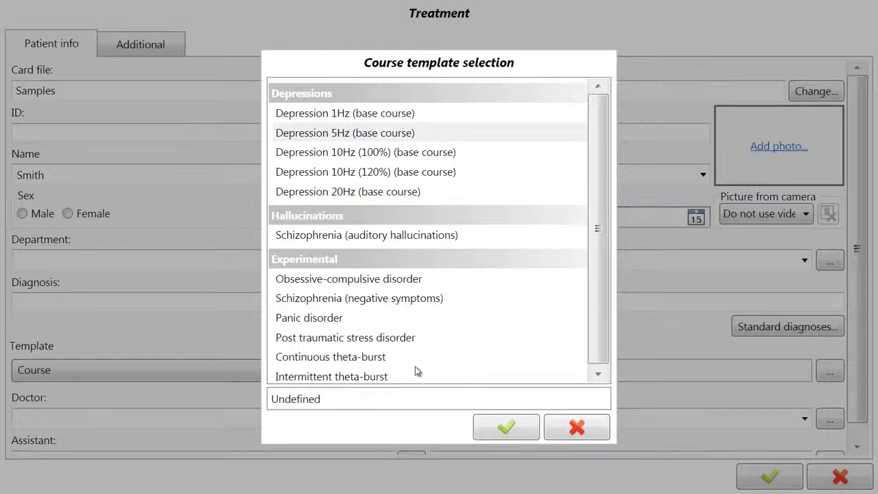
- Create the treatment from the Depression 5Hz (base course) template, opening Session 1
{"action": "left_click", "coordinate": [415, 137]}
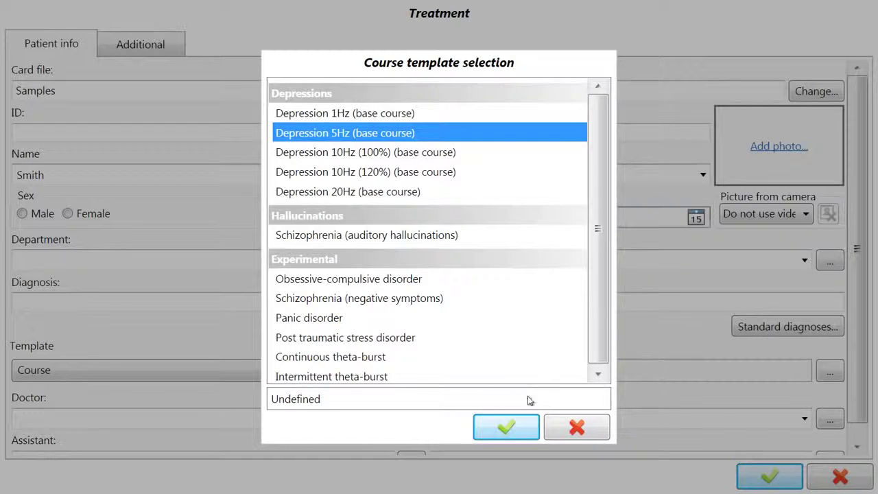
{"action": "left_click", "coordinate": [523, 425]}
{"action": "left_click", "coordinate": [770, 476]}
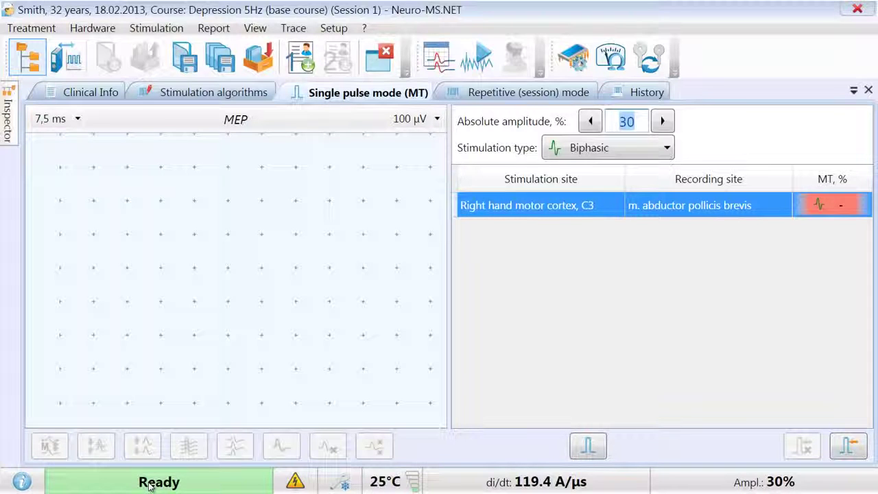
- Check the coil status, then view the session's Clinical Info and its stimulation algorithm
{"action": "mouse_move", "coordinate": [331, 480]}
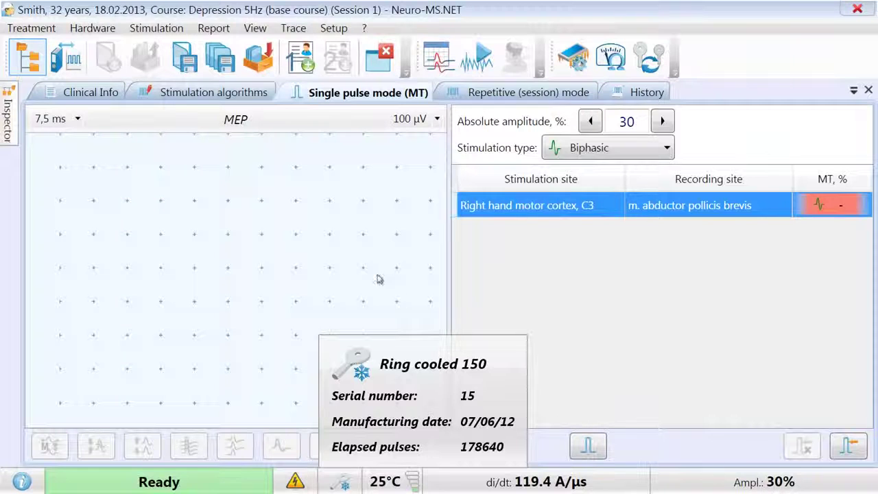
{"action": "left_click", "coordinate": [59, 92]}
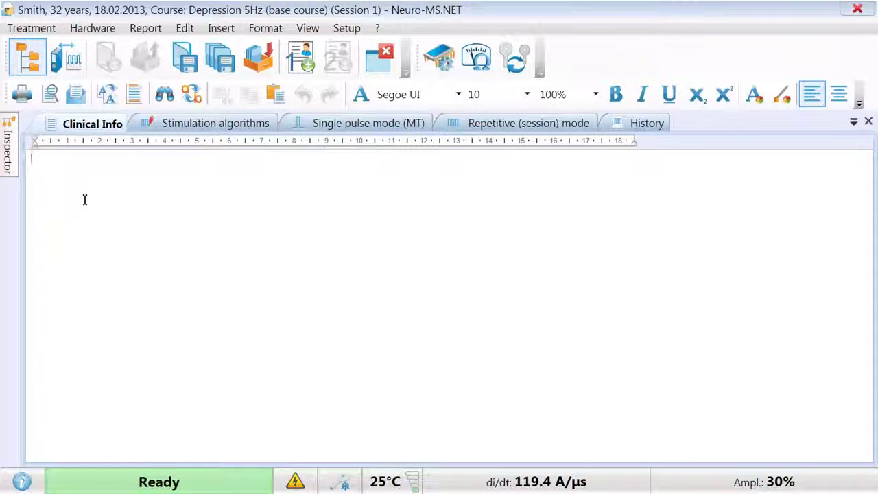
{"action": "left_click", "coordinate": [173, 123]}
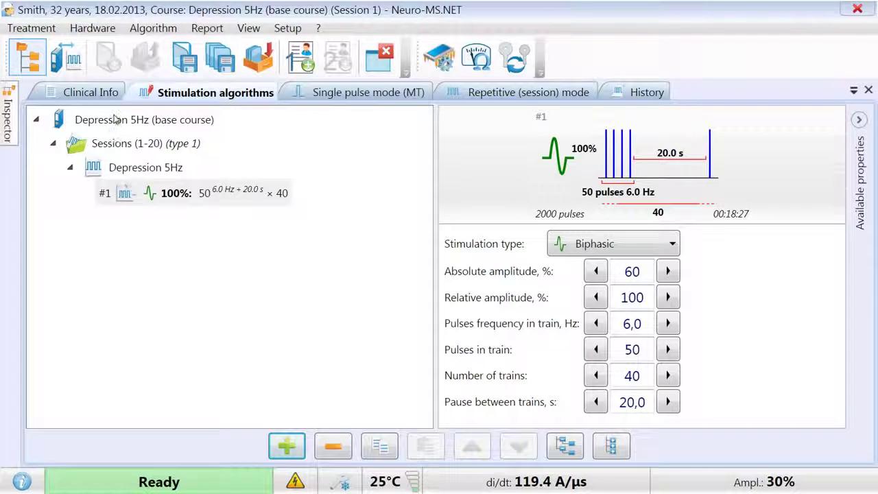
- Review the course, session repetition, stimulation site and pulse-train nodes, then return to Single pulse mode (MT)
{"action": "left_click", "coordinate": [115, 120]}
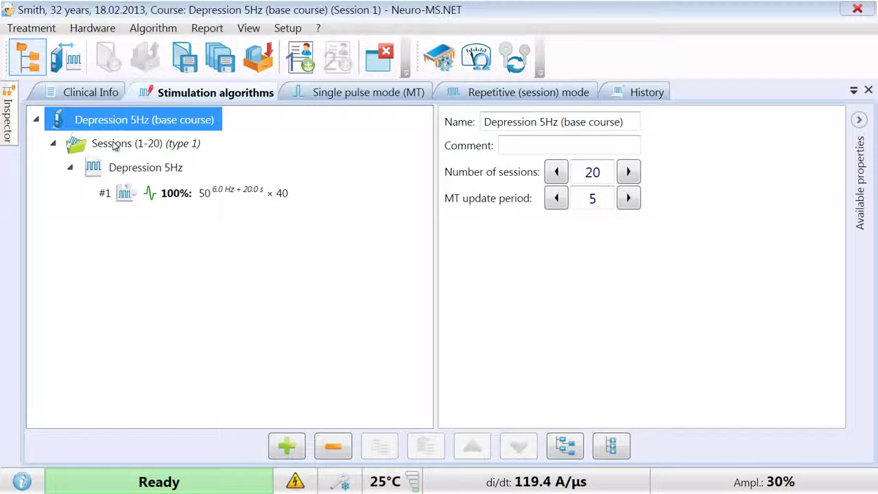
{"action": "left_click", "coordinate": [113, 146]}
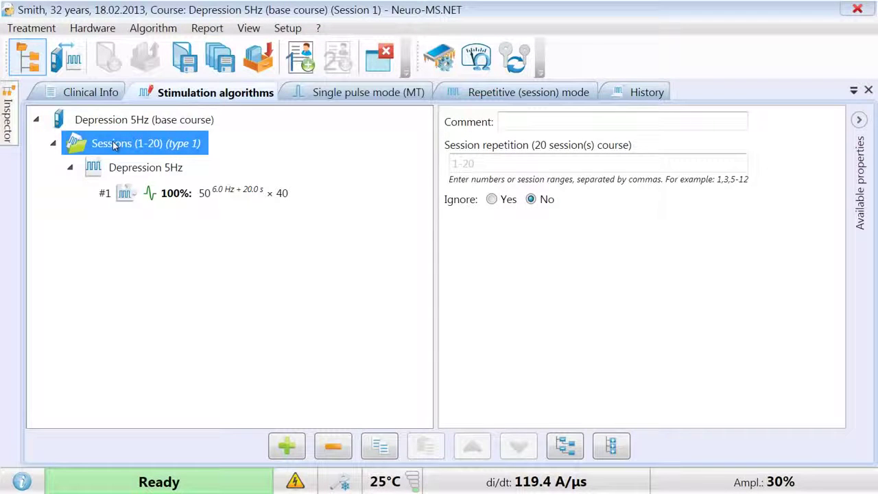
{"action": "left_click", "coordinate": [129, 172]}
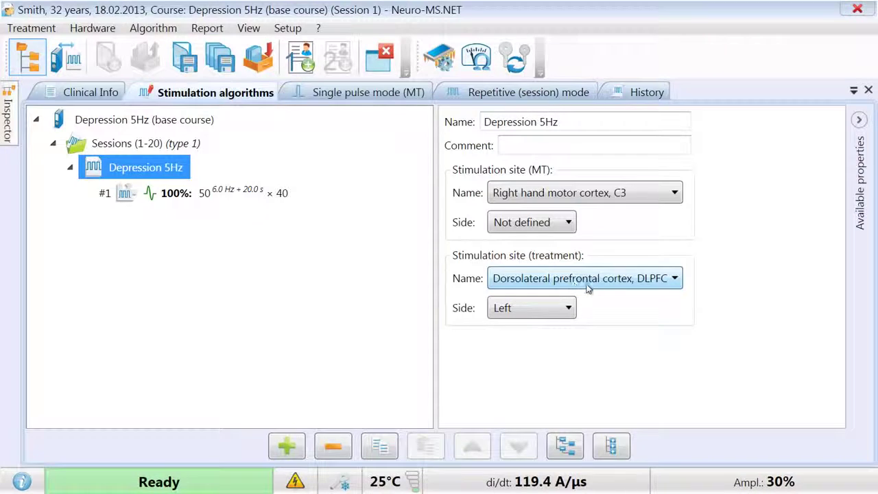
{"action": "left_click", "coordinate": [137, 196]}
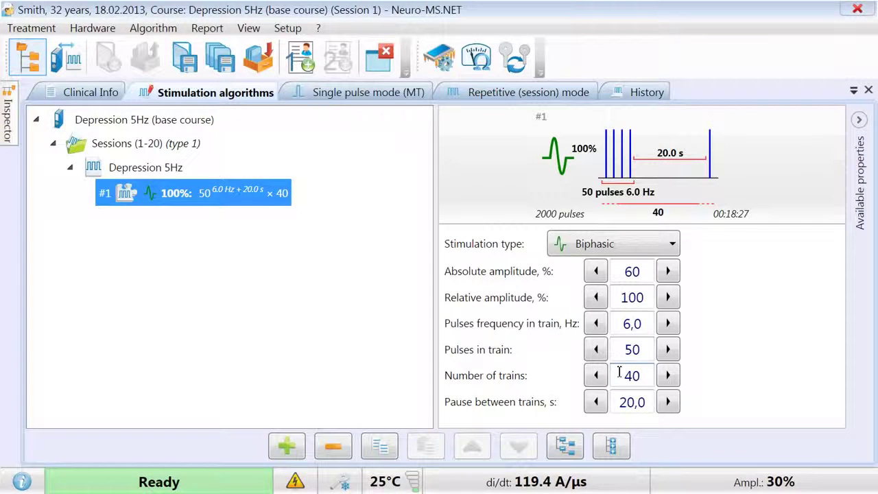
{"action": "left_click", "coordinate": [369, 94]}
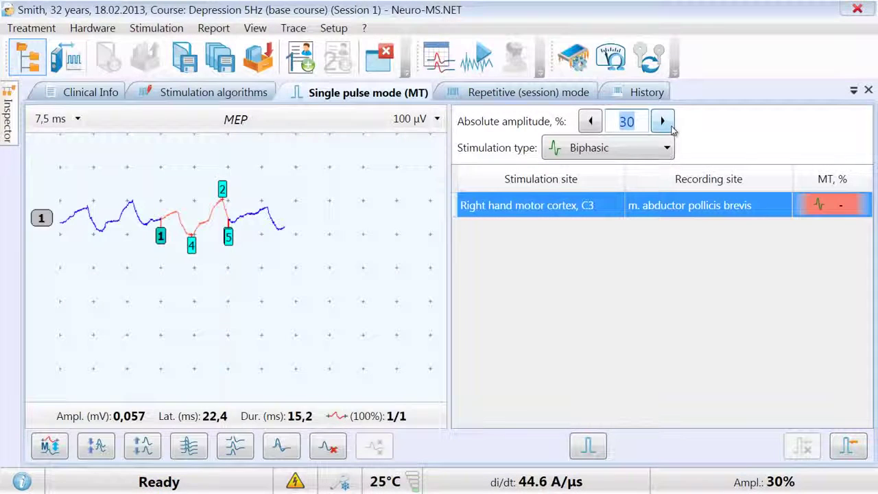
- Raise the stimulation amplitude step by step from 30% up to 80%
{"action": "left_click", "coordinate": [663, 122]}
{"action": "left_click", "coordinate": [662, 122]}
{"action": "left_click", "coordinate": [663, 122]}
{"action": "left_click", "coordinate": [662, 122]}
{"action": "left_click", "coordinate": [662, 122]}
{"action": "left_click", "coordinate": [662, 122]}
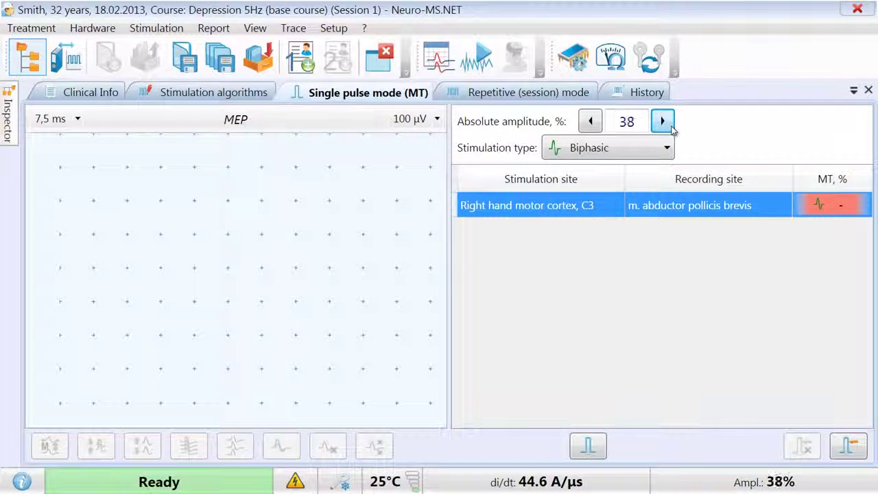
{"action": "left_click", "coordinate": [662, 122]}
{"action": "left_click", "coordinate": [662, 122]}
{"action": "left_click", "coordinate": [662, 122]}
{"action": "double_click", "coordinate": [672, 130]}
{"action": "triple_click", "coordinate": [672, 130]}
{"action": "double_click", "coordinate": [672, 130]}
{"action": "triple_click", "coordinate": [671, 130]}
{"action": "left_click", "coordinate": [672, 130]}
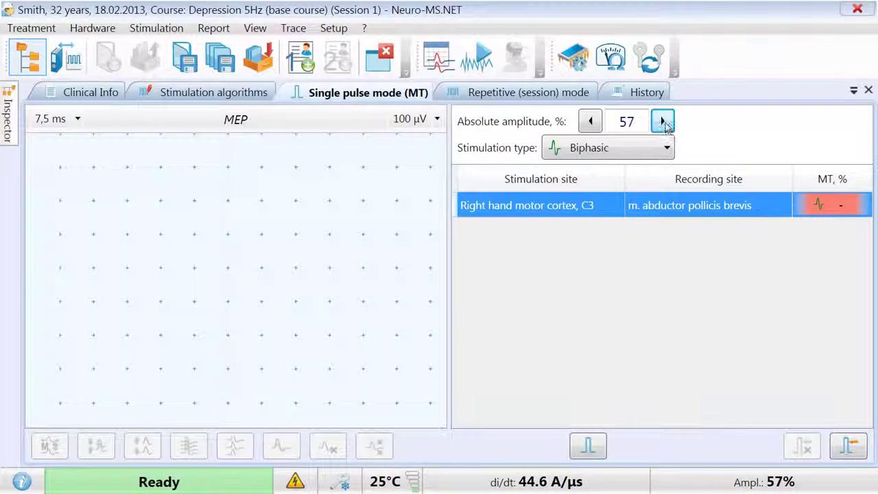
{"action": "left_click", "coordinate": [663, 123]}
{"action": "left_click", "coordinate": [662, 123]}
{"action": "left_click", "coordinate": [662, 122]}
{"action": "double_click", "coordinate": [663, 122]}
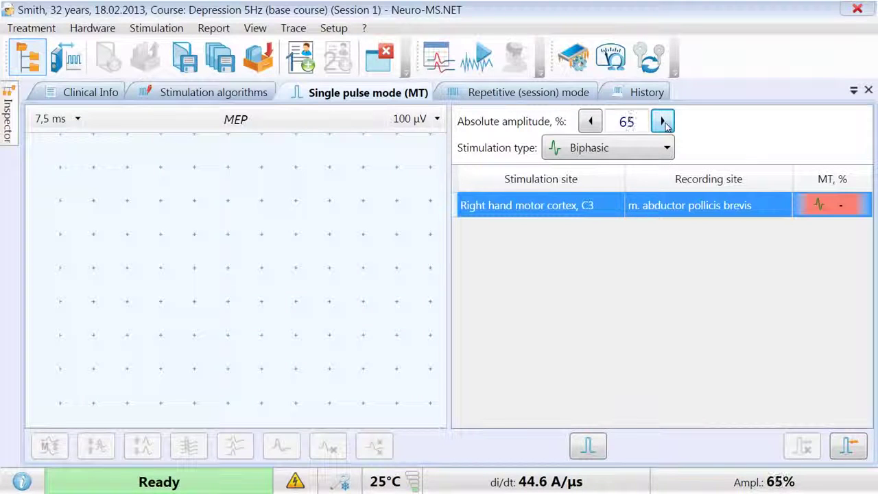
{"action": "double_click", "coordinate": [662, 122]}
{"action": "triple_click", "coordinate": [662, 122]}
{"action": "double_click", "coordinate": [662, 122]}
{"action": "triple_click", "coordinate": [663, 122]}
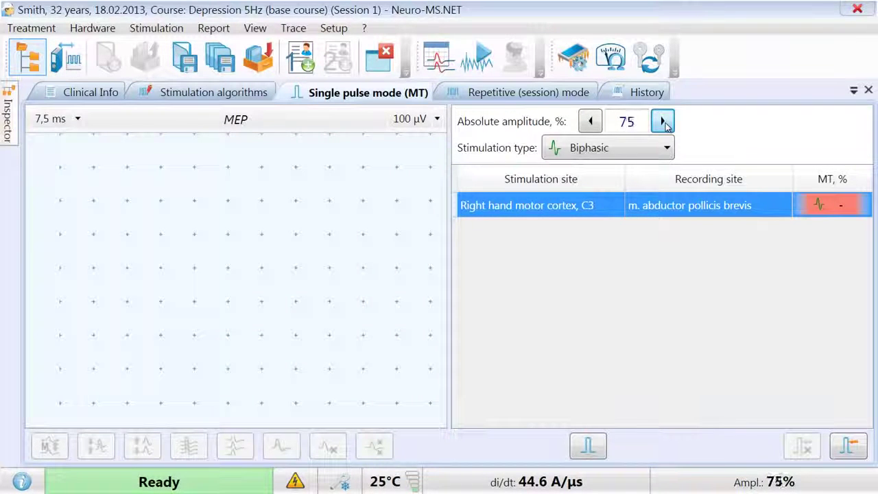
{"action": "double_click", "coordinate": [663, 122]}
{"action": "double_click", "coordinate": [663, 122]}
{"action": "left_click", "coordinate": [663, 122]}
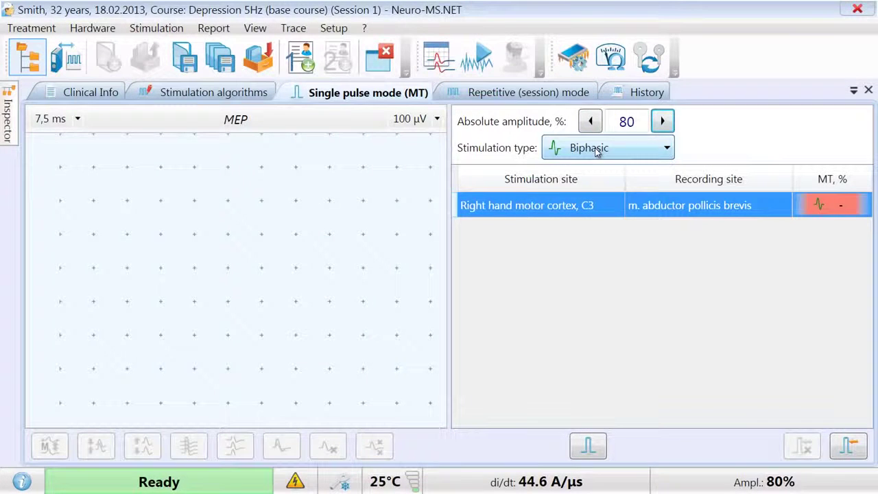
- Keep the stimulation type Biphasic and deliver a test pulse to record an MEP
{"action": "left_click", "coordinate": [596, 151]}
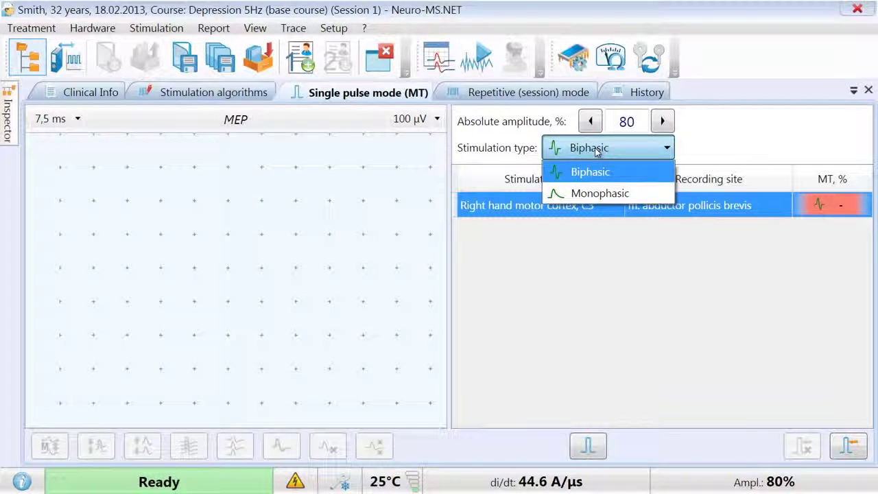
{"action": "left_click", "coordinate": [596, 152]}
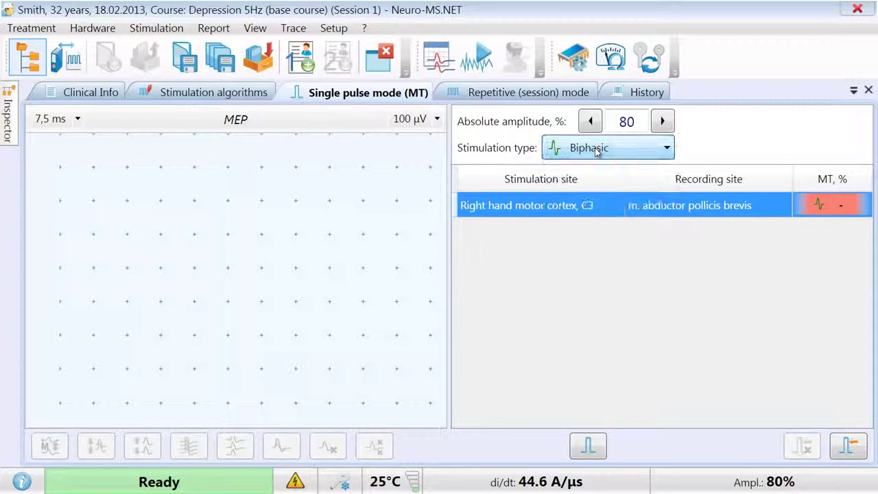
{"action": "left_click", "coordinate": [586, 446]}
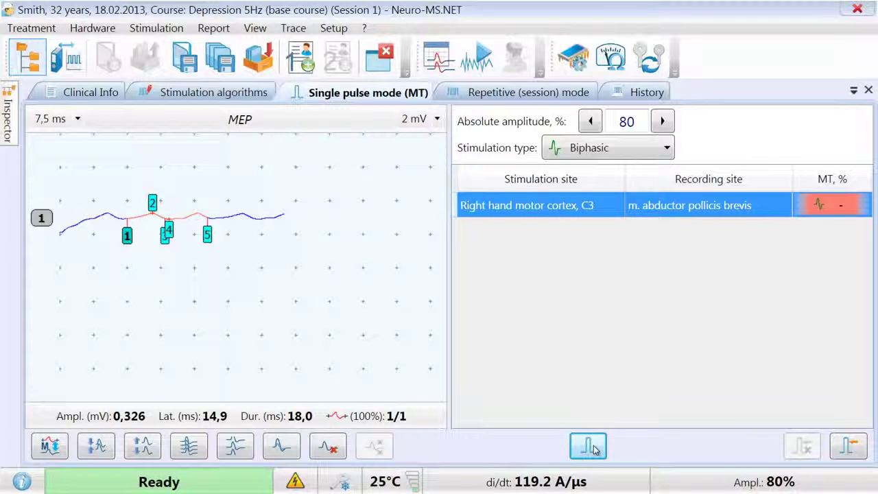
- Deliver two more test pulses to record the second and third MEP responses
{"action": "left_click", "coordinate": [594, 449]}
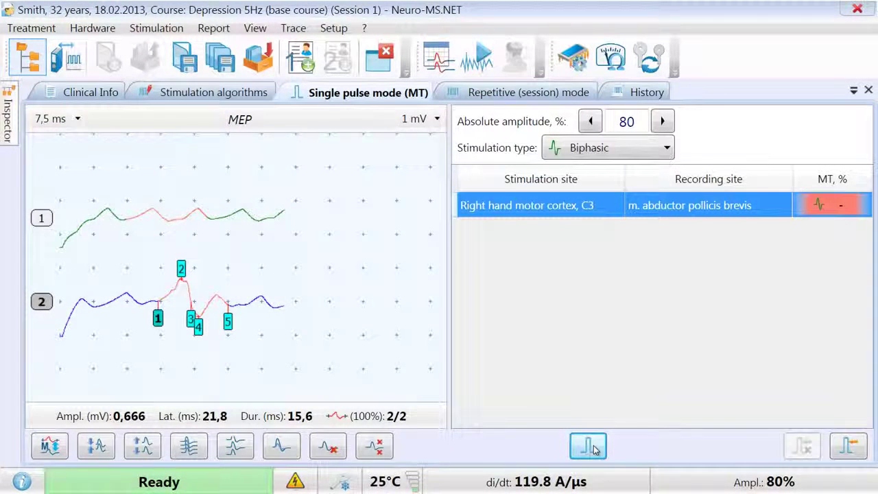
{"action": "left_click", "coordinate": [593, 449]}
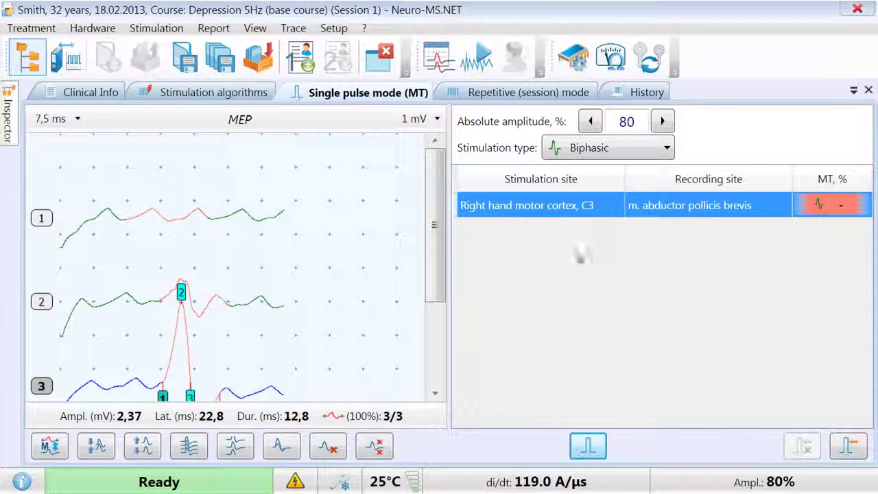
{"action": "scroll", "coordinate": [445, 299], "scroll_direction": "down", "scroll_amount": 3}
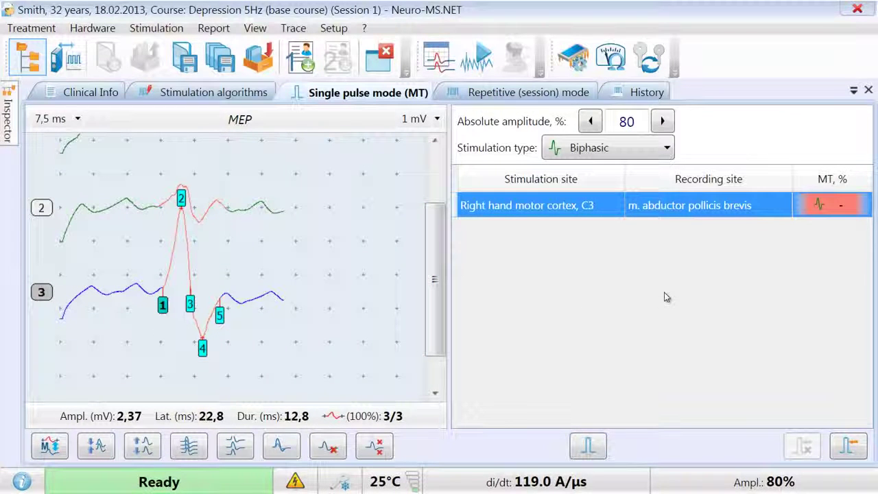
- Lower the stimulation amplitude to 59% and fix the motor threshold at 59%
{"action": "left_click", "coordinate": [590, 122]}
{"action": "left_click", "coordinate": [591, 121]}
{"action": "left_click", "coordinate": [591, 121]}
{"action": "left_click", "coordinate": [590, 122]}
{"action": "left_click", "coordinate": [591, 121]}
{"action": "left_click", "coordinate": [590, 122]}
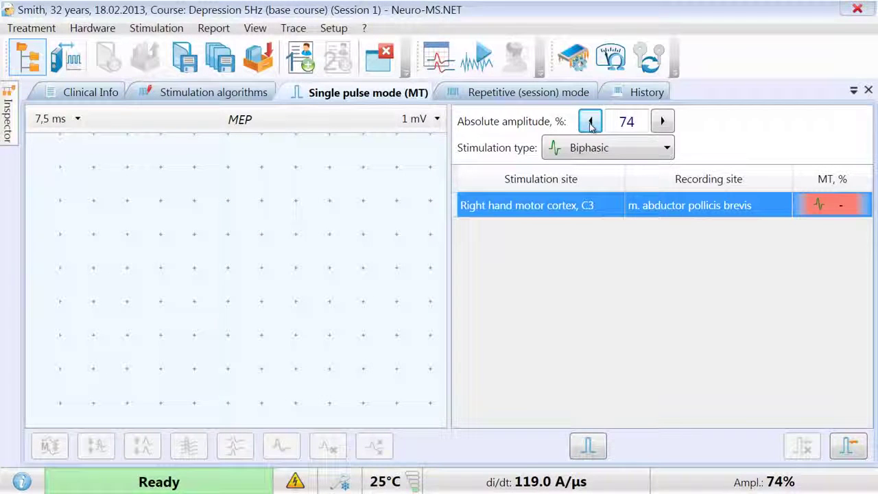
{"action": "left_click", "coordinate": [591, 121]}
{"action": "left_click", "coordinate": [591, 121]}
{"action": "left_click", "coordinate": [590, 121]}
{"action": "left_click", "coordinate": [591, 122]}
{"action": "left_click", "coordinate": [590, 121]}
{"action": "left_click", "coordinate": [591, 121]}
{"action": "left_click", "coordinate": [590, 121]}
{"action": "left_click", "coordinate": [590, 122]}
{"action": "left_click", "coordinate": [590, 122]}
{"action": "left_click", "coordinate": [590, 121]}
{"action": "left_click", "coordinate": [591, 121]}
{"action": "left_click", "coordinate": [591, 121]}
{"action": "left_click", "coordinate": [590, 121]}
{"action": "left_click", "coordinate": [590, 122]}
{"action": "left_click", "coordinate": [590, 122]}
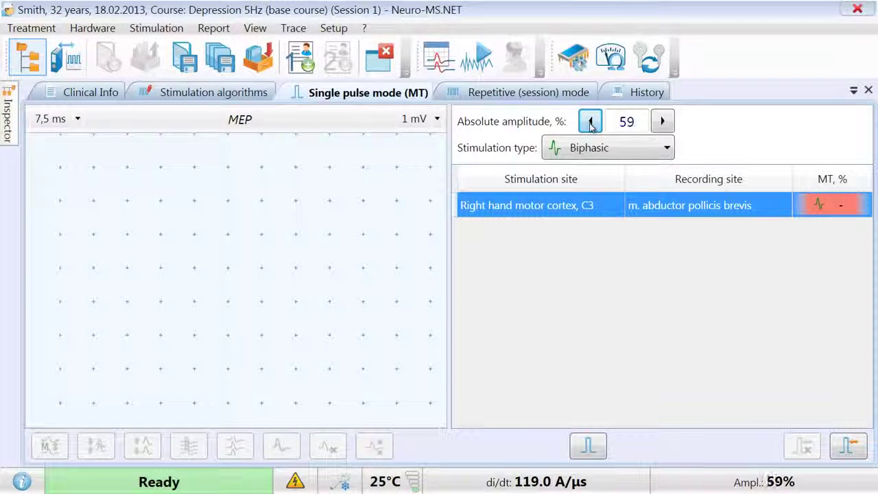
{"action": "left_click", "coordinate": [850, 447]}
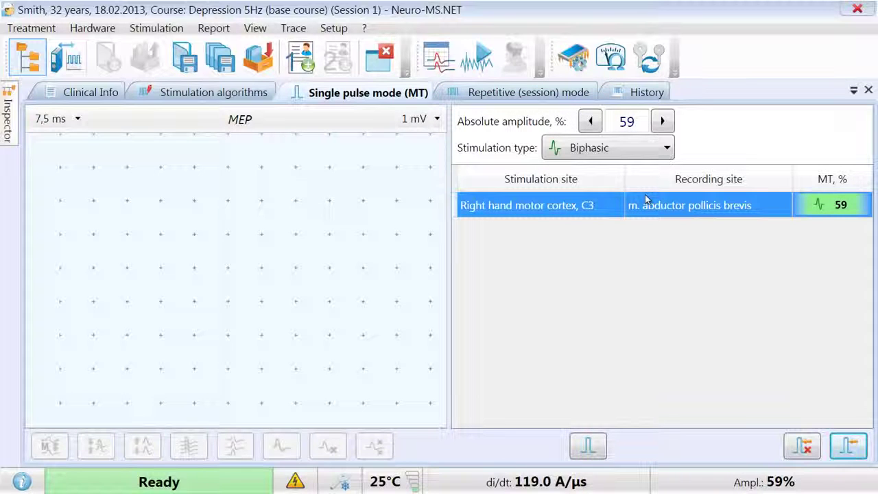
- Run the session 1 Depression 5Hz program in Repetitive (session) mode, then stop it
{"action": "left_click", "coordinate": [486, 97]}
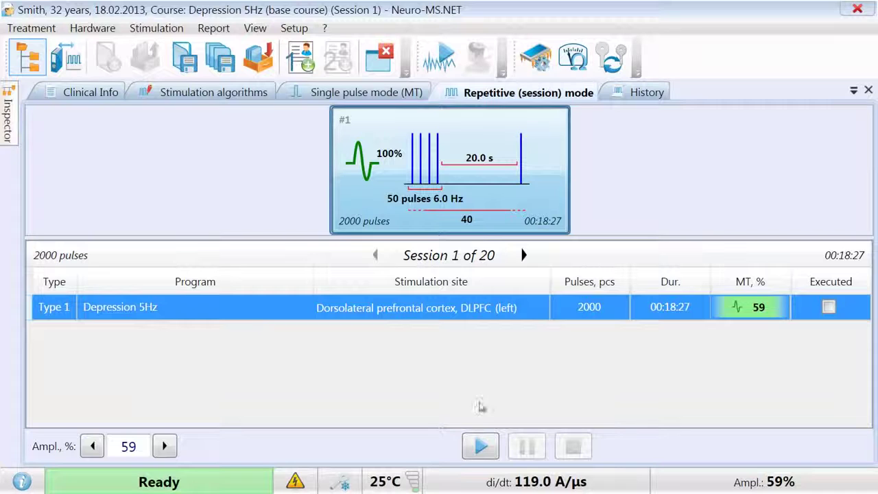
{"action": "left_click", "coordinate": [480, 445]}
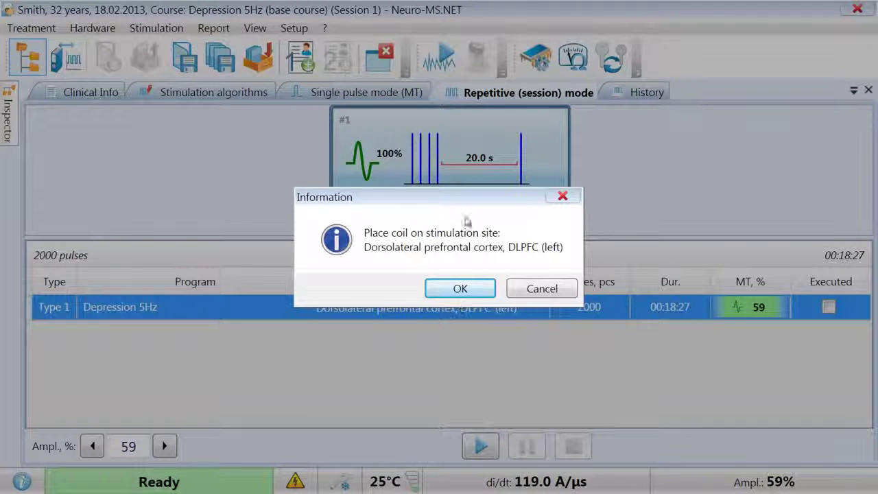
{"action": "left_click", "coordinate": [460, 288]}
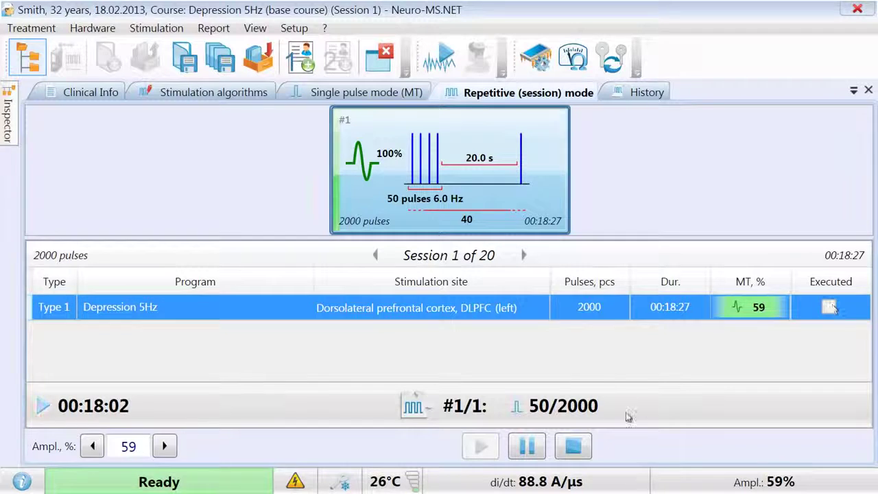
{"action": "left_click", "coordinate": [573, 447]}
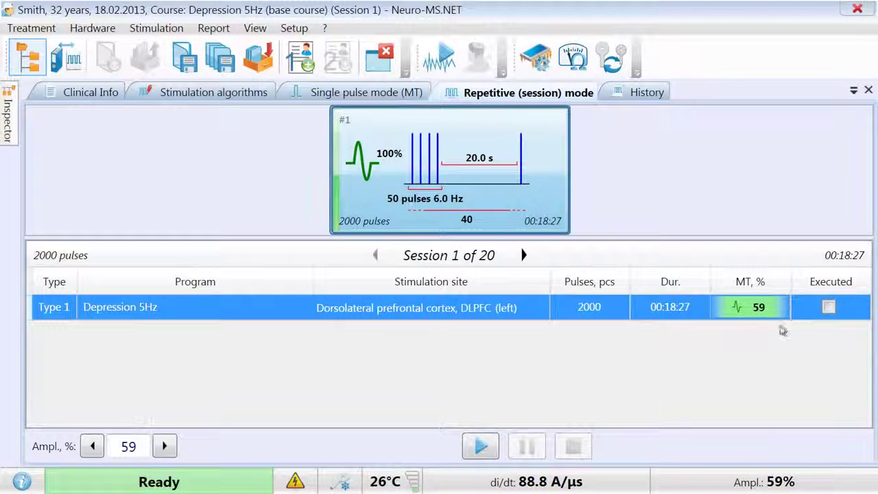
- Mark the Depression 5Hz program executed and complete session 1, advancing to Session 2
{"action": "left_click", "coordinate": [828, 307]}
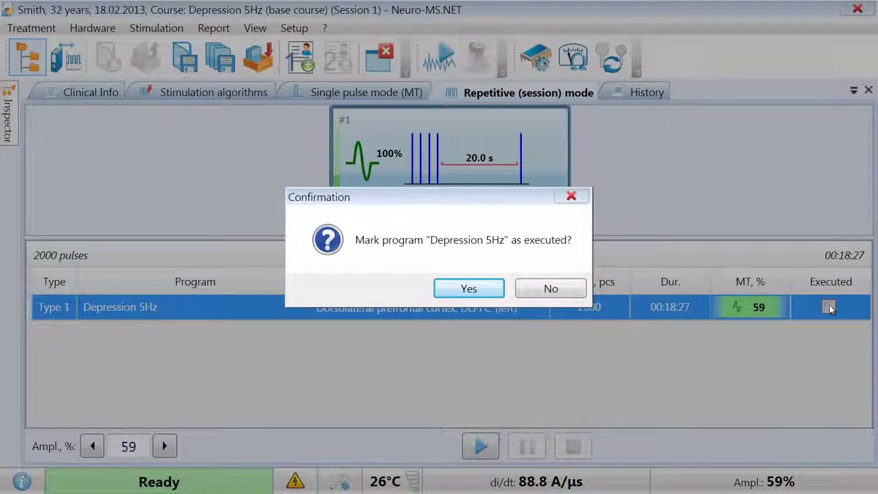
{"action": "left_click", "coordinate": [482, 292]}
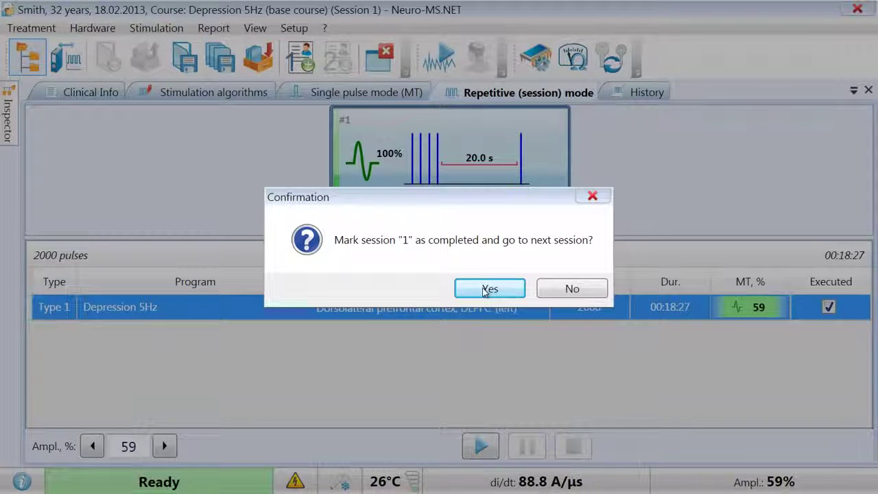
{"action": "left_click", "coordinate": [483, 292]}
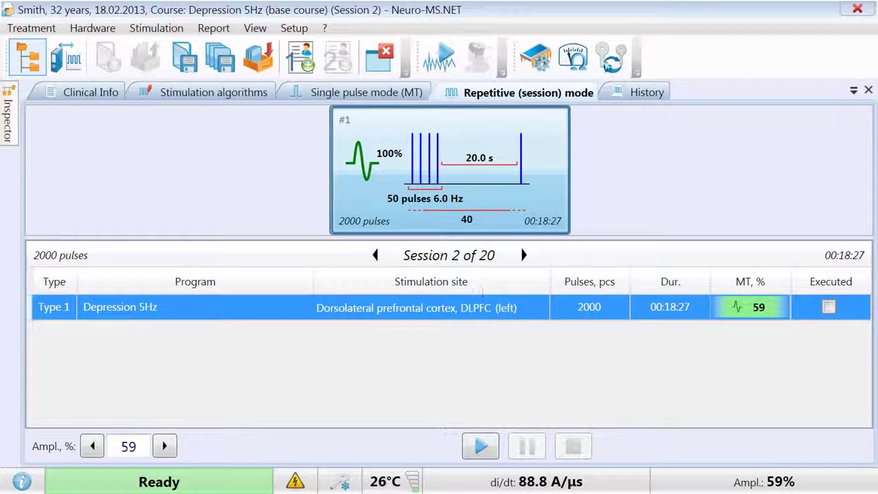
- Review the Fix MT and Depression 5Hz history entries, then create a comprehensive treatment report
{"action": "left_click", "coordinate": [638, 93]}
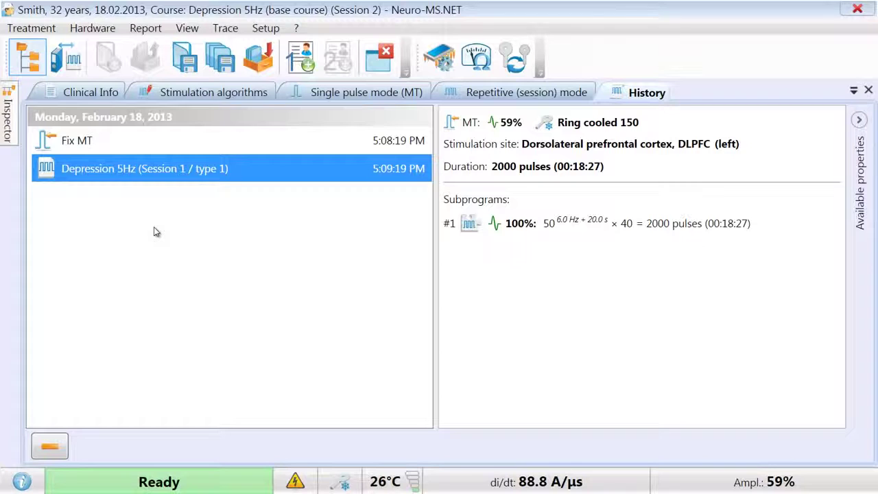
{"action": "left_click", "coordinate": [124, 146]}
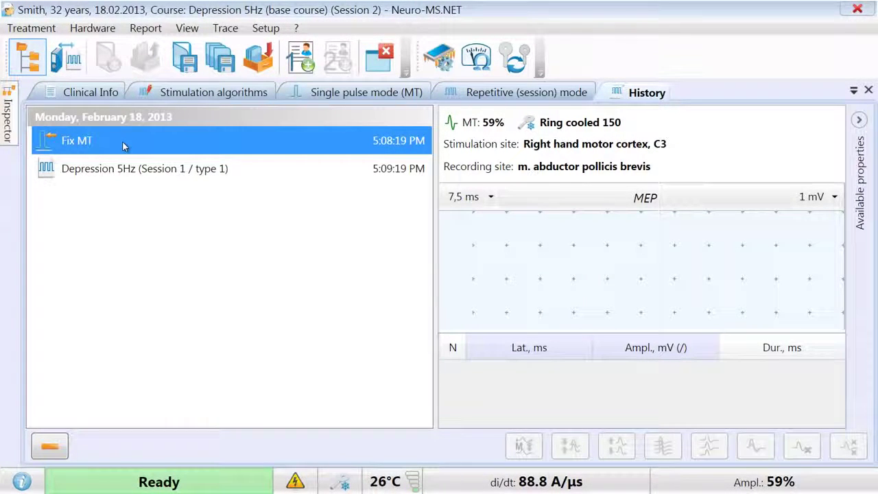
{"action": "left_click", "coordinate": [122, 169]}
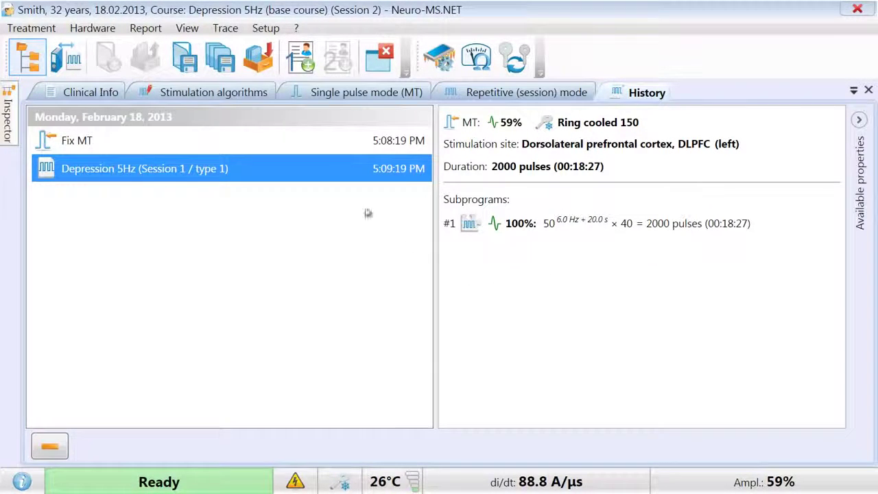
{"action": "left_click", "coordinate": [301, 58]}
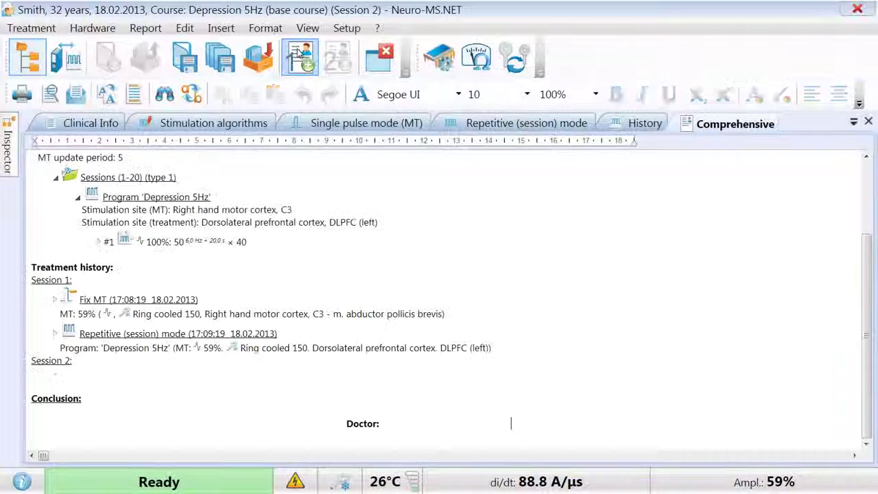
{"action": "left_click", "coordinate": [866, 214]}
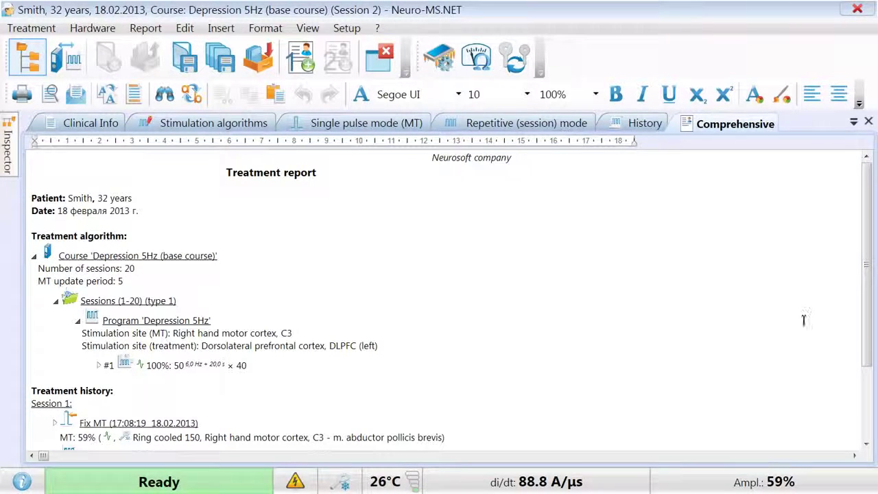
{"action": "scroll", "coordinate": [866, 309], "scroll_direction": "down", "scroll_amount": 3}
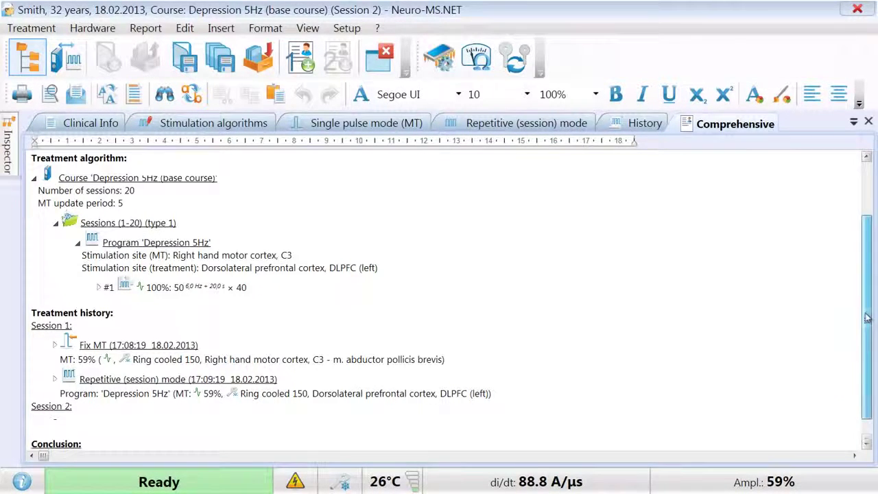
{"action": "left_click_drag", "start_coordinate": [867, 310], "coordinate": [868, 327]}
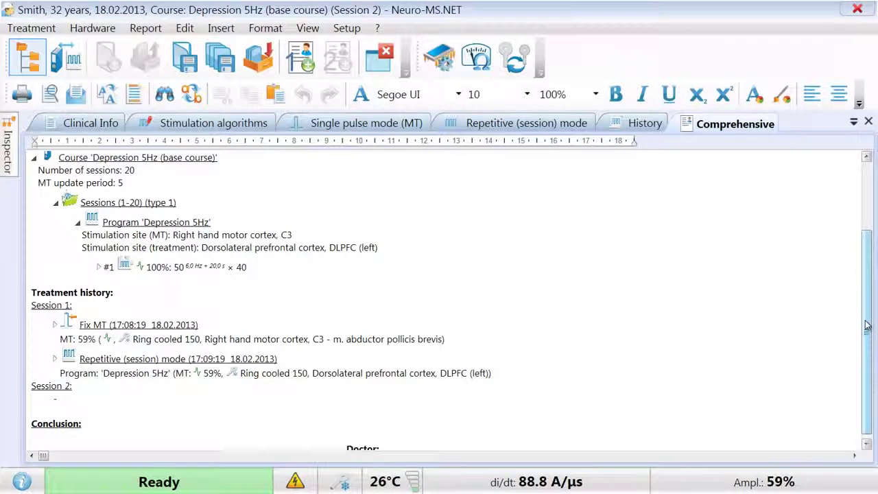
- Return to single pulse mode and open the Course templates setup from the Setup menu
{"action": "left_click", "coordinate": [379, 122]}
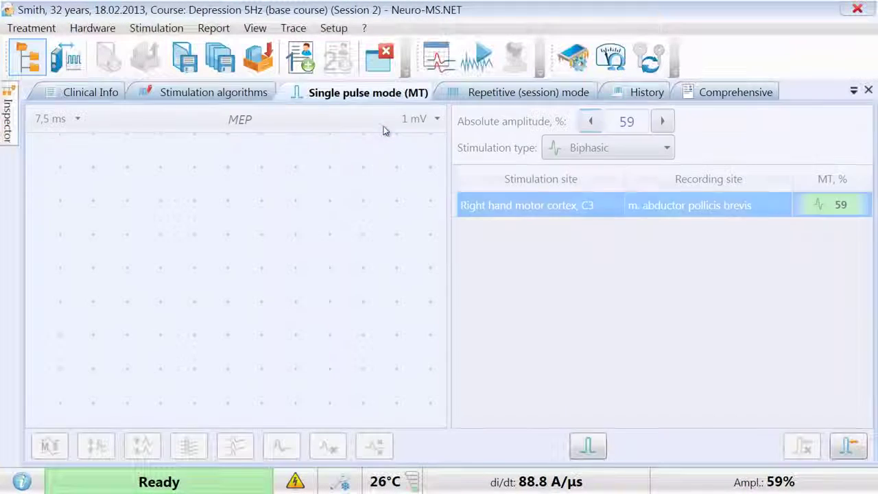
{"action": "left_click", "coordinate": [333, 28]}
{"action": "mouse_move", "coordinate": [373, 315]}
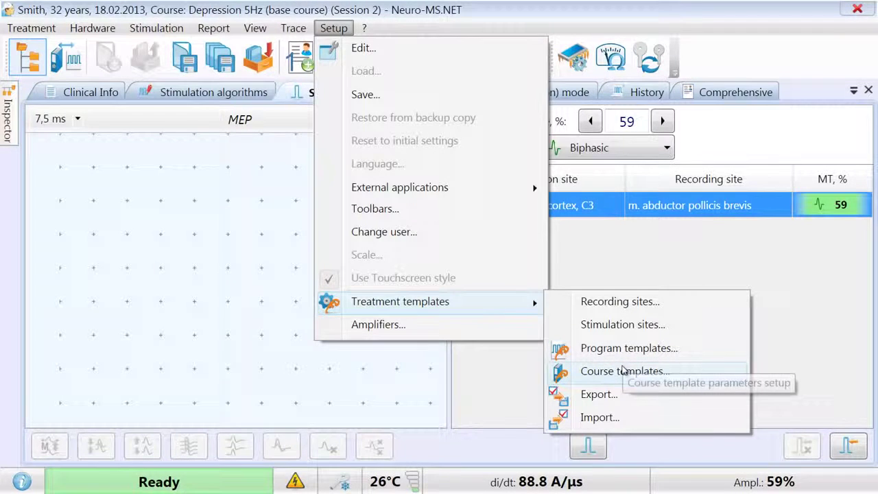
{"action": "left_click", "coordinate": [621, 371]}
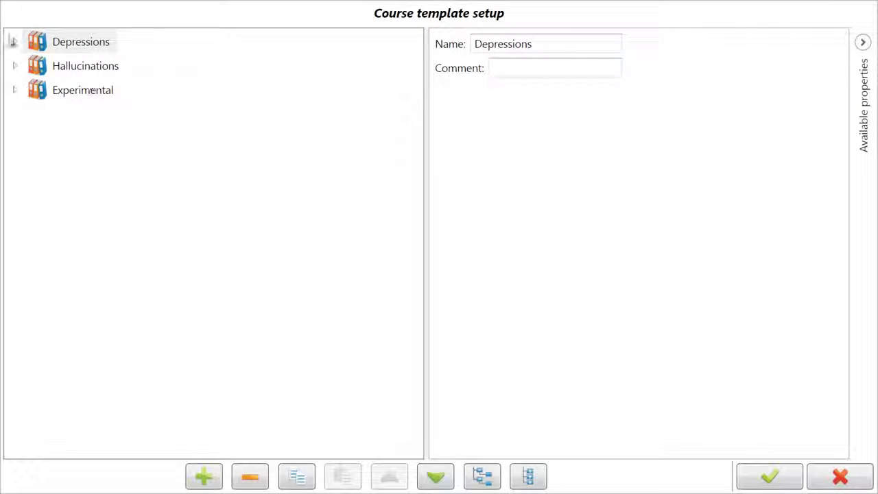
- Expand Depressions and Depression 10Hz (100%), viewing the course and its Sessions (1-20) properties
{"action": "left_click", "coordinate": [15, 43]}
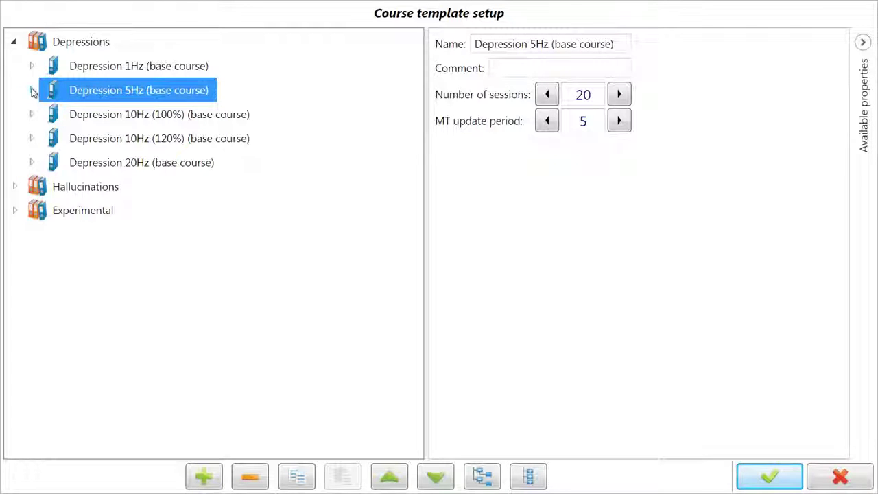
{"action": "left_click", "coordinate": [31, 114]}
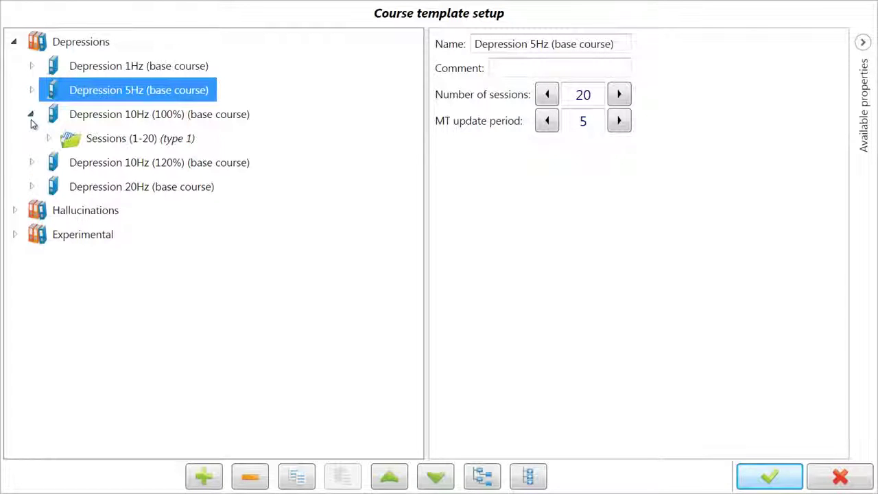
{"action": "left_click", "coordinate": [77, 117]}
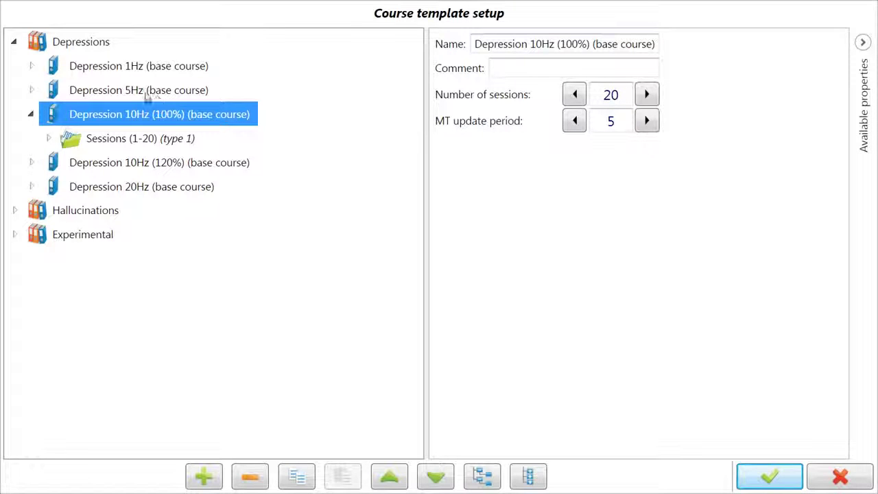
{"action": "left_click", "coordinate": [89, 142]}
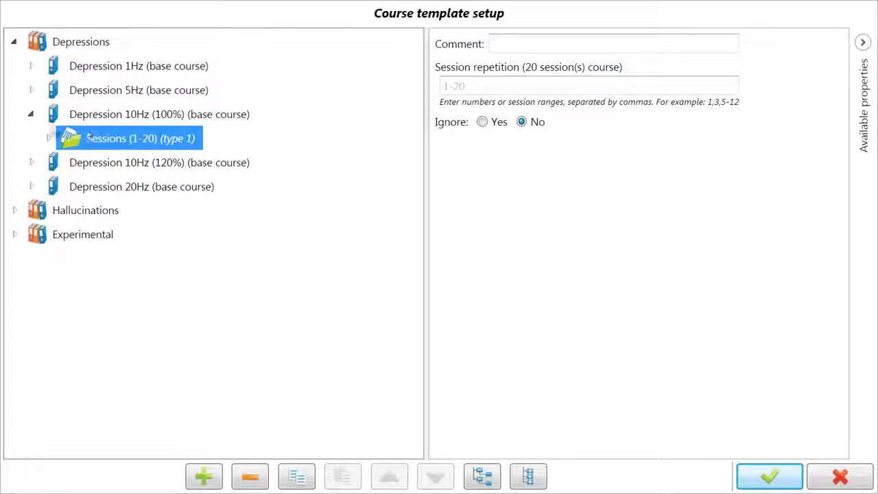
- Expand Sessions (1-20) and the program to show train #1: 50 pulses at 10 Hz, 40 trains, 25.0 s pauses
{"action": "left_click", "coordinate": [49, 138]}
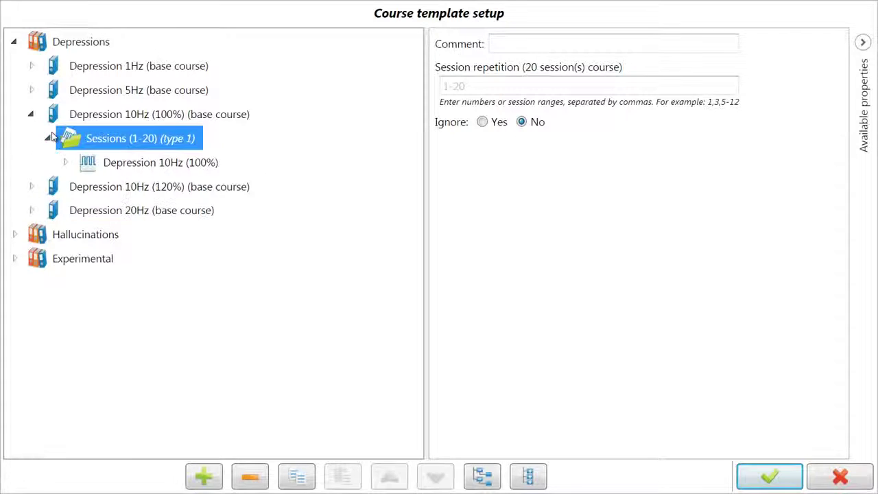
{"action": "left_click", "coordinate": [134, 171]}
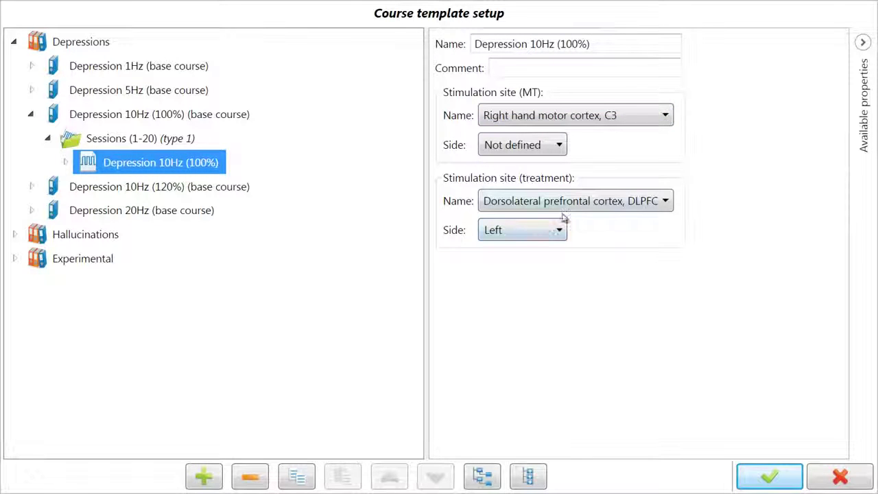
{"action": "left_click", "coordinate": [65, 162]}
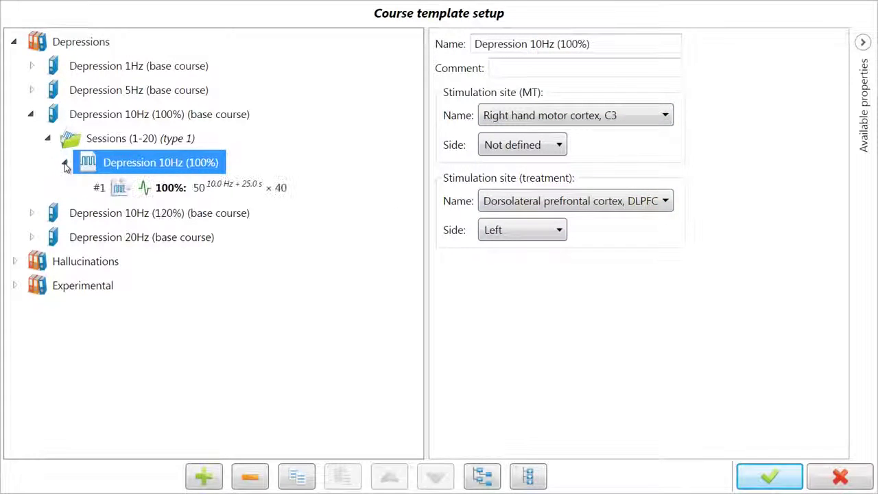
{"action": "left_click", "coordinate": [165, 191]}
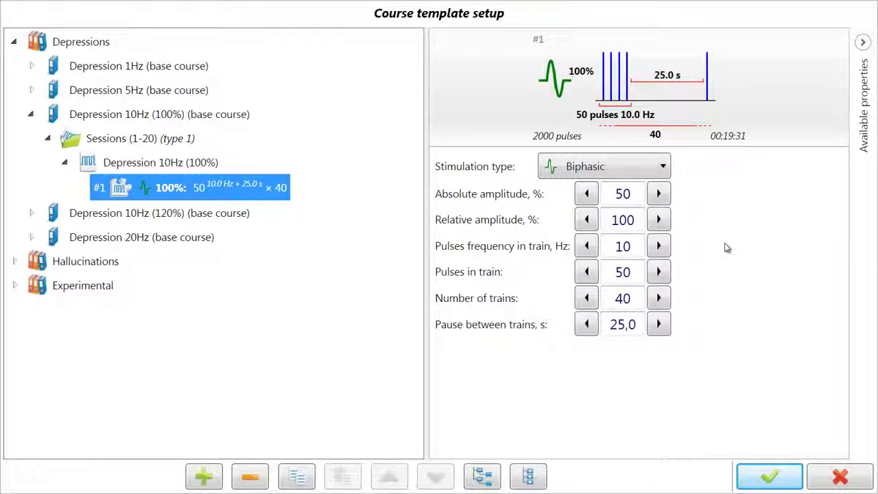
- Raise the template train's pulse frequency from 10 Hz to 18 Hz
{"action": "left_click", "coordinate": [659, 245]}
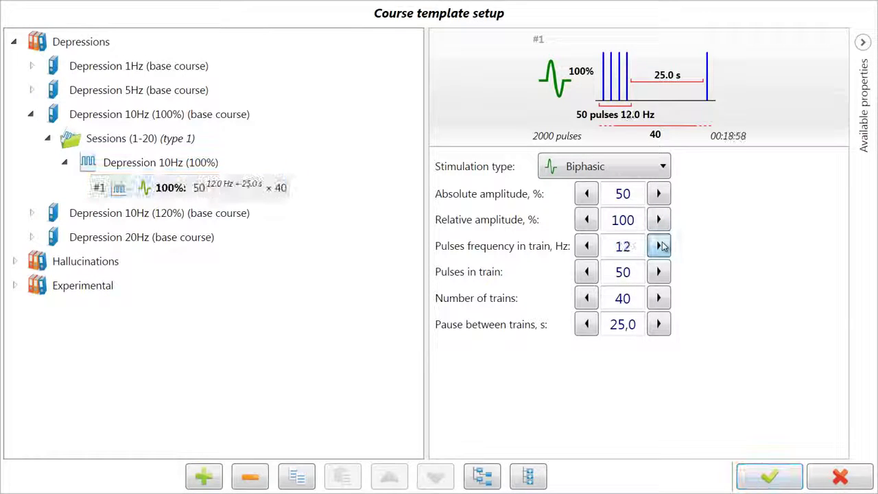
{"action": "left_click", "coordinate": [659, 245]}
{"action": "left_click", "coordinate": [659, 245]}
{"action": "left_click", "coordinate": [658, 246]}
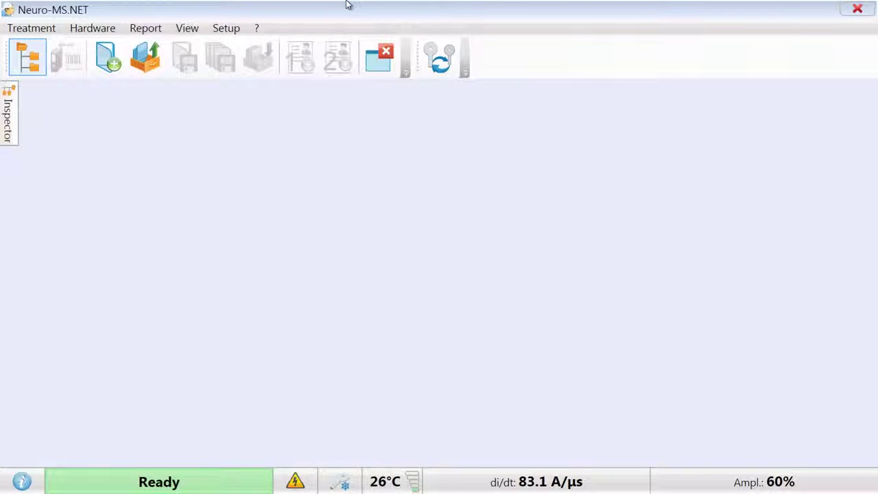
- Reopen the patient's Depression 5Hz treatment from the Treatment manager at Session 2 of 20
{"action": "left_click", "coordinate": [146, 57]}
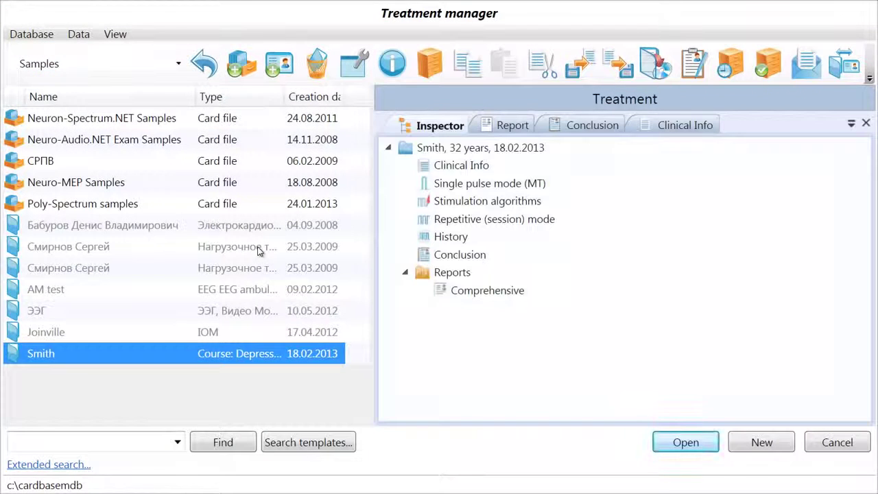
{"action": "double_click", "coordinate": [44, 356]}
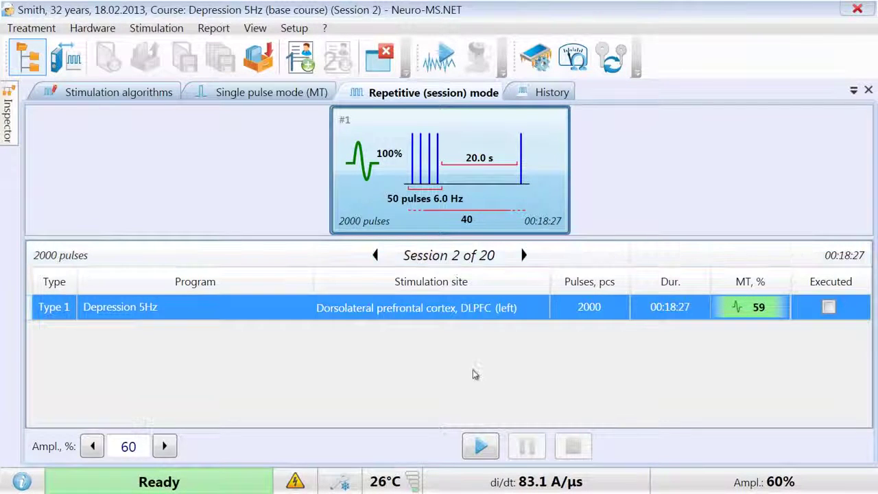
- Run and stop Session 2's stimulation at the DLPFC site, then mark it executed and completed
{"action": "left_click", "coordinate": [480, 446]}
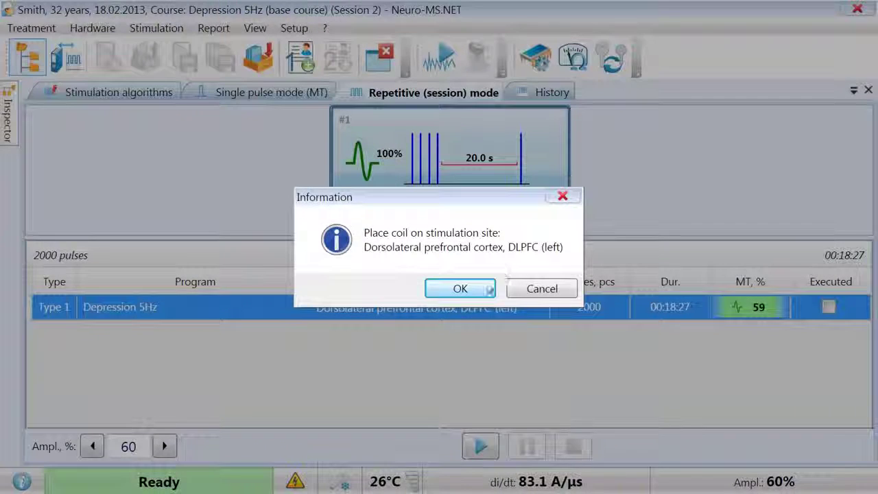
{"action": "left_click", "coordinate": [482, 291]}
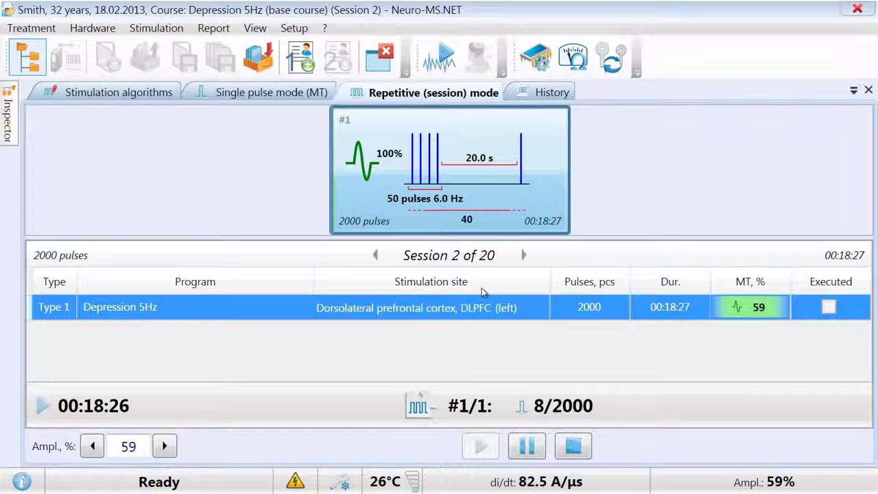
{"action": "left_click", "coordinate": [576, 450]}
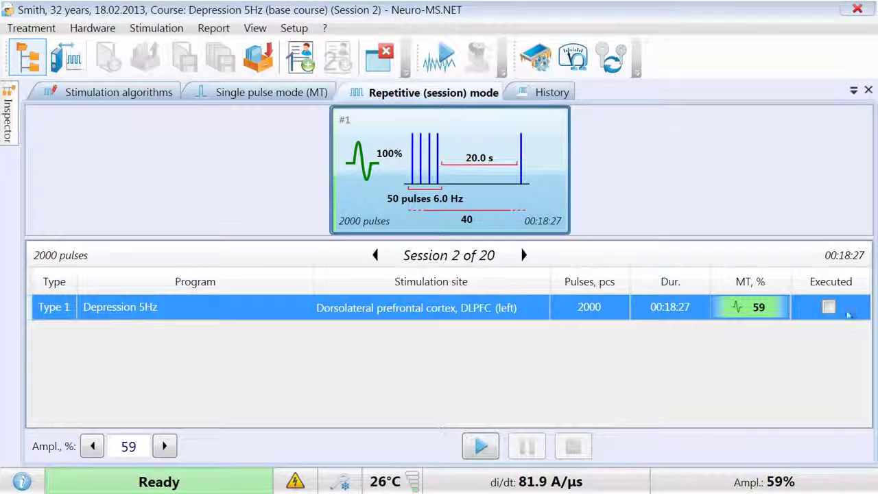
{"action": "left_click", "coordinate": [828, 308]}
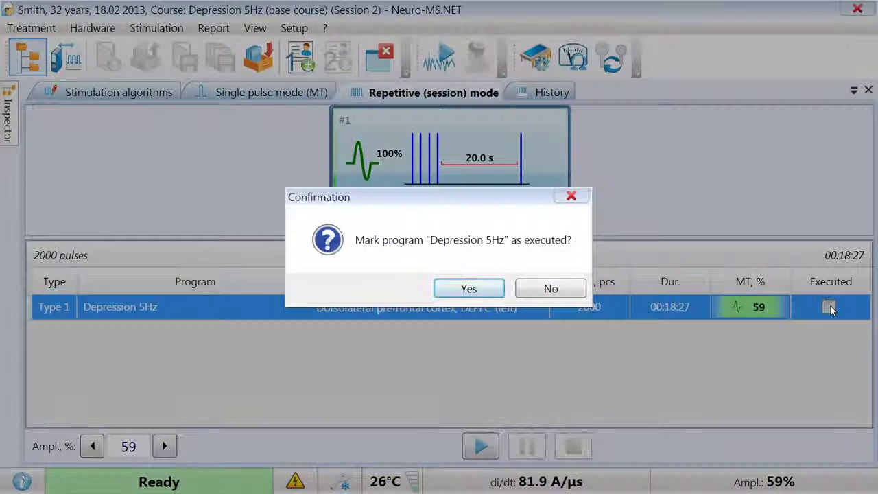
{"action": "left_click", "coordinate": [490, 288]}
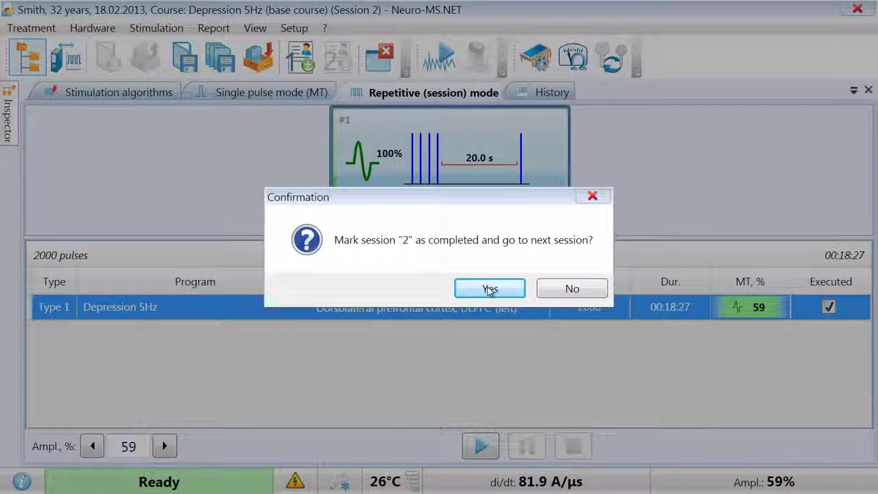
{"action": "left_click", "coordinate": [488, 288]}
- Review the Session 1 and Session 2 entries in the treatment history
{"action": "left_click", "coordinate": [532, 94]}
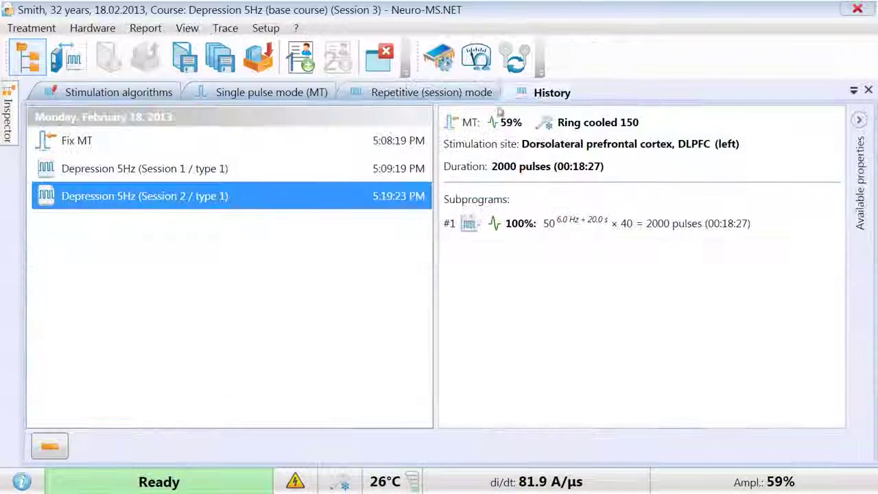
{"action": "left_click", "coordinate": [194, 169]}
{"action": "left_click", "coordinate": [189, 195]}
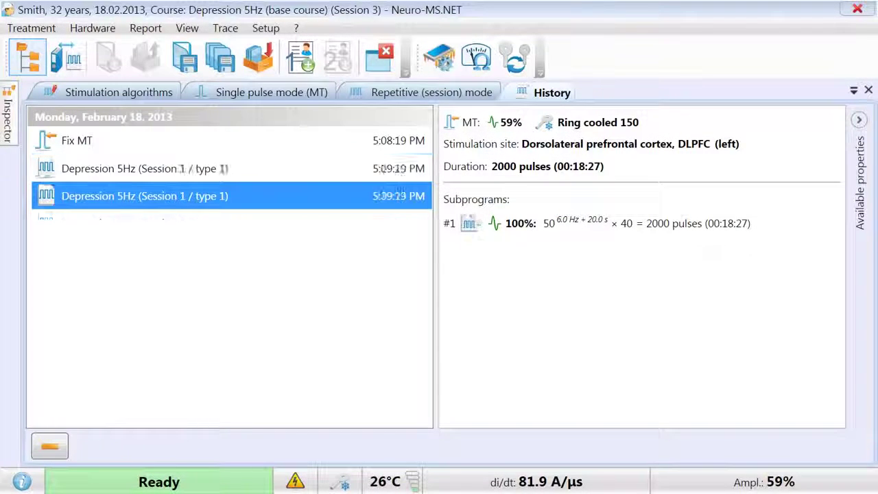